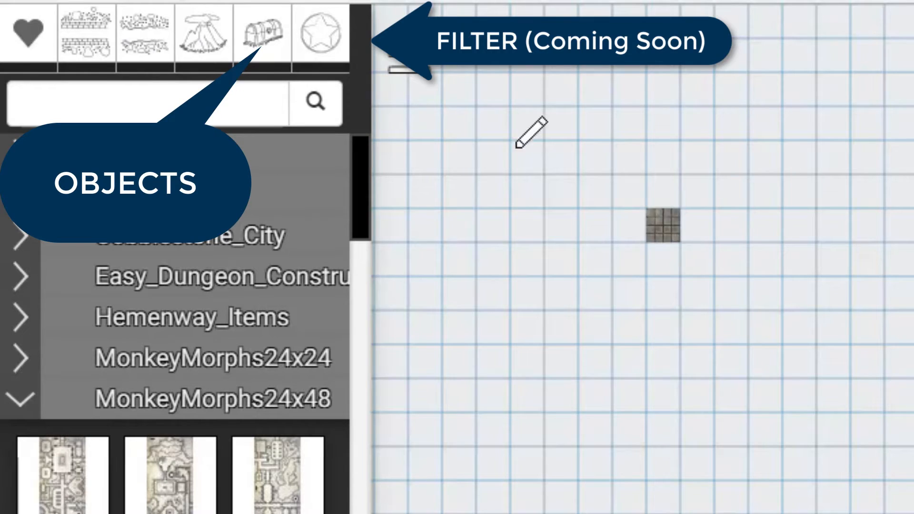
Step: Collapse the MonkeyMorphs24x48 and TC2-Backgrounds groups in the tile palette
click(110, 106)
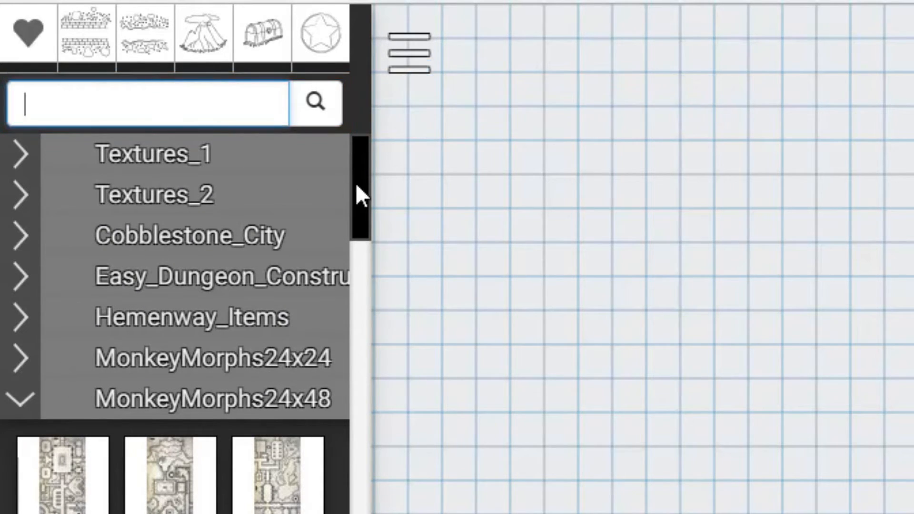
scroll(356, 183, down, 10)
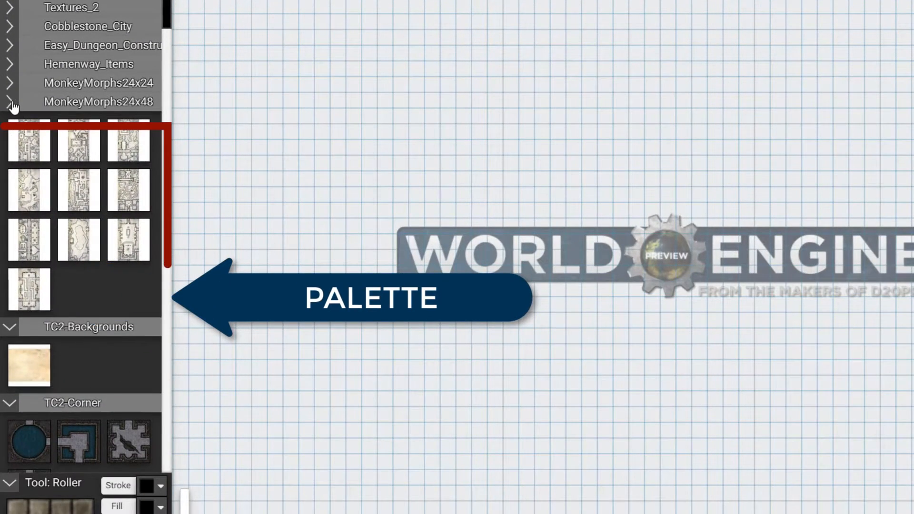
click(14, 107)
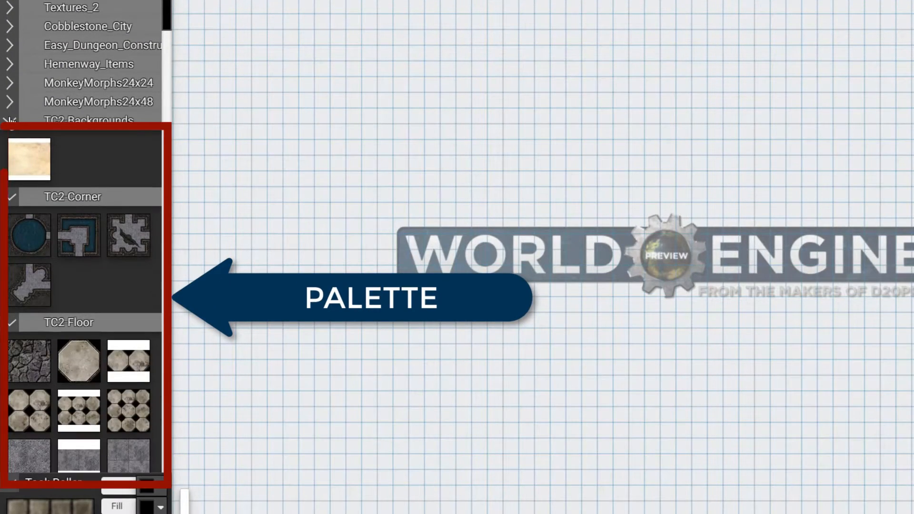
click(11, 121)
Step: Try several TC2-Corner tiles and select the room tile with the diagonal chasm as the primary tile
click(13, 172)
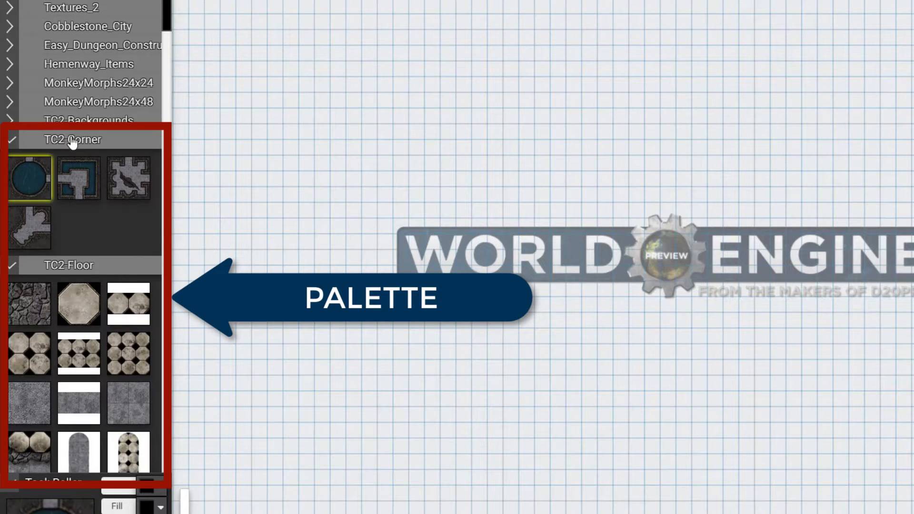
click(24, 229)
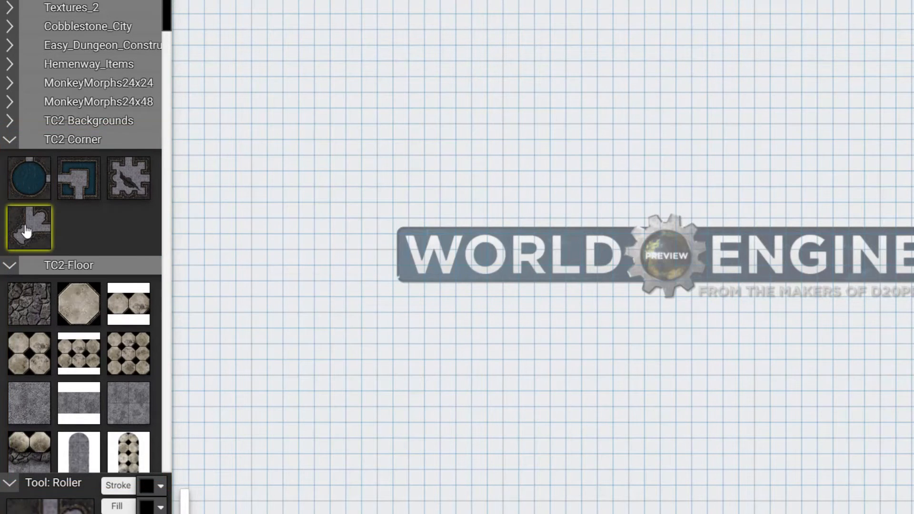
click(131, 199)
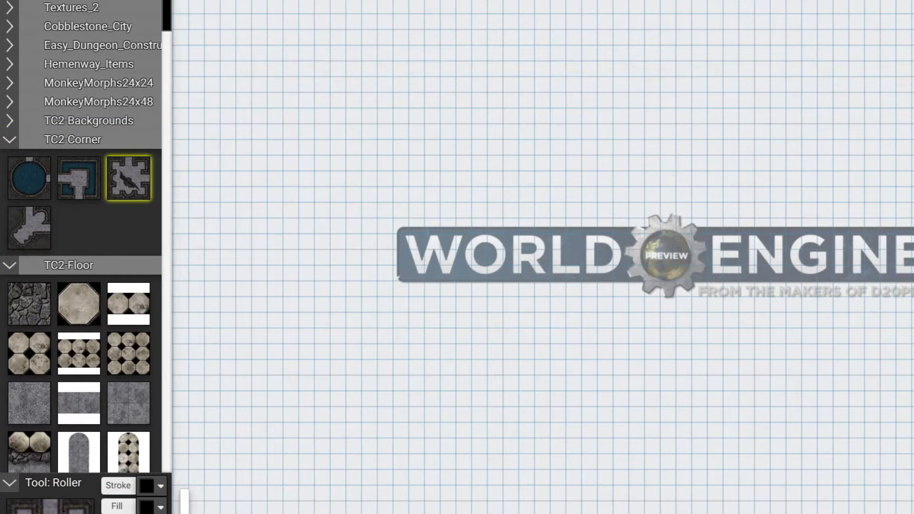
Step: Switch to the Brush and try the diagonal-room and round-pool corner tiles, ending on the octagonal floor tile, as the secondary tile
key(b)
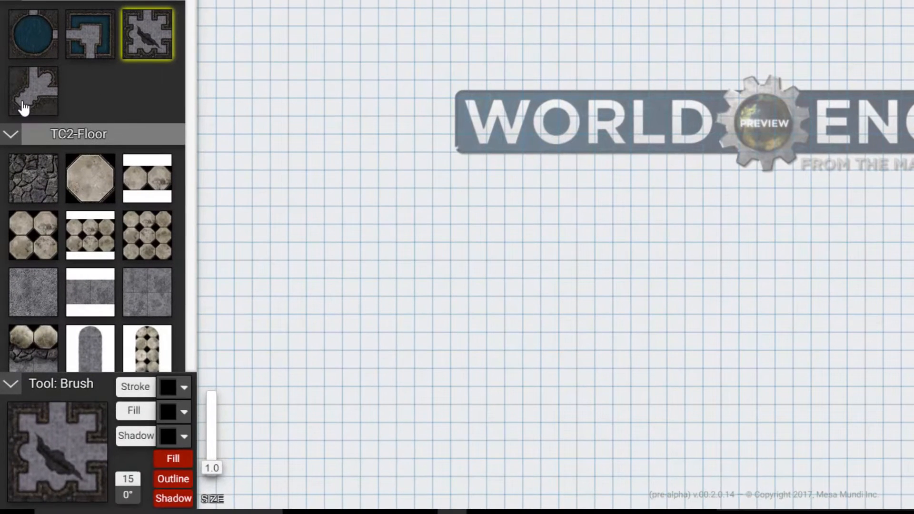
right_click(17, 237)
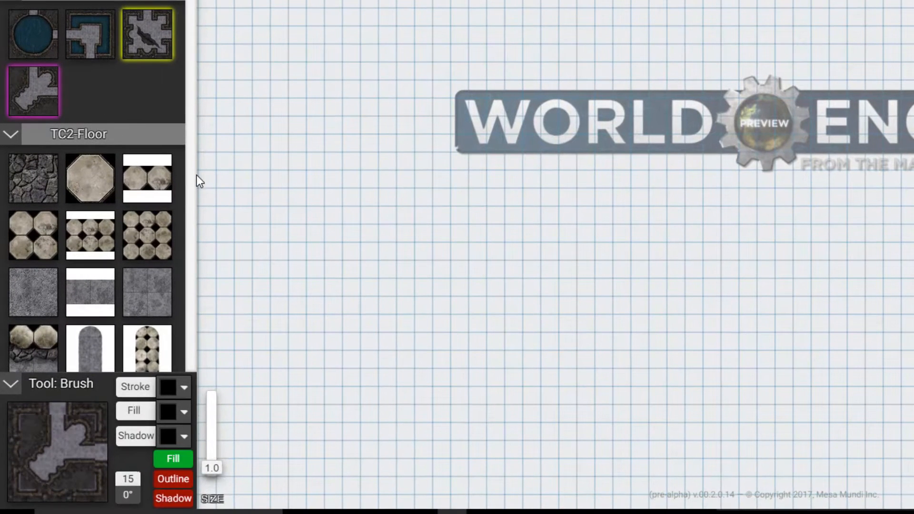
right_click(19, 38)
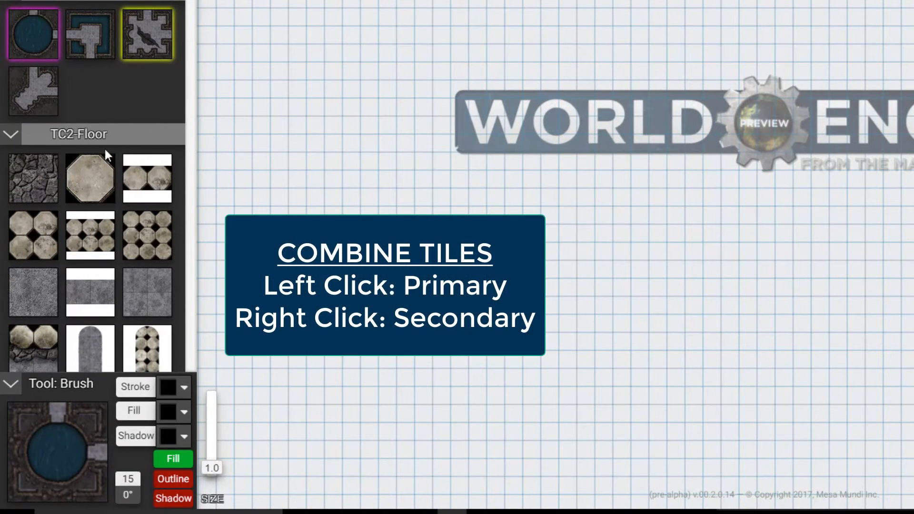
right_click(99, 187)
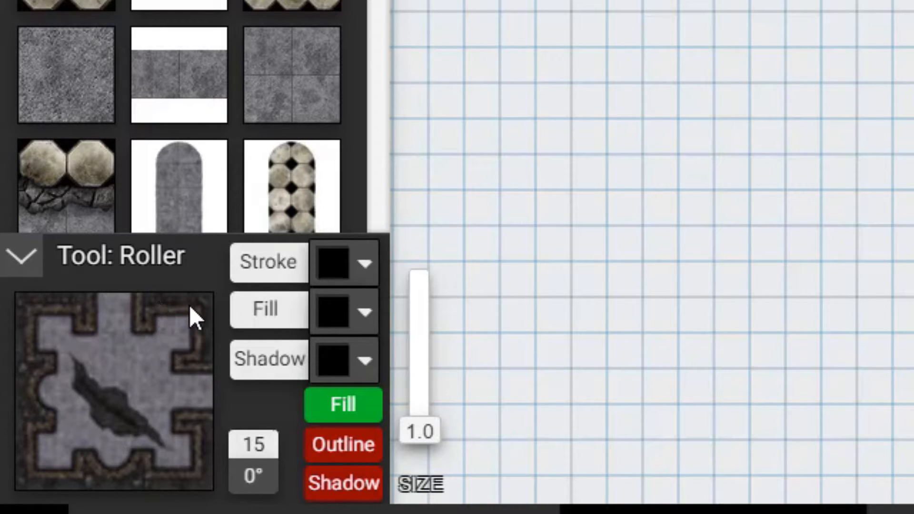
Step: Rotate the chasm room tile to 180° and set the tool size to 0.8
drag(191, 314, 61, 435)
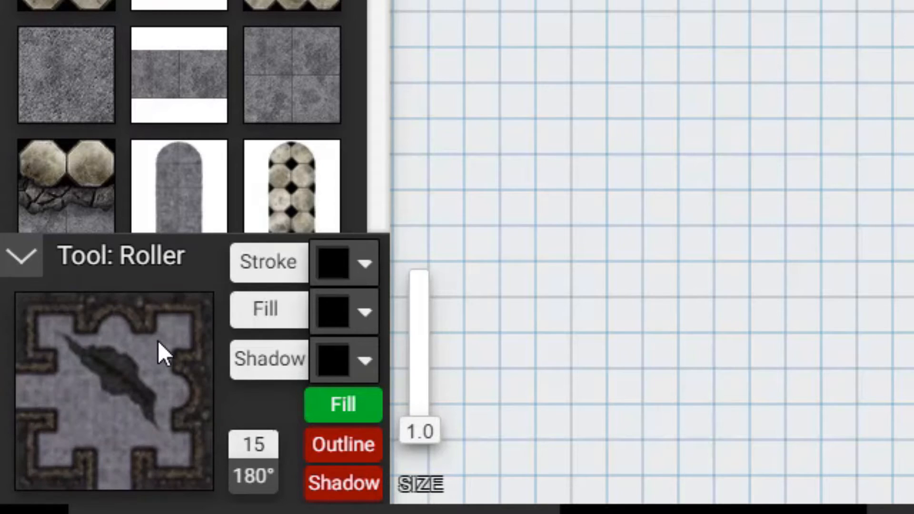
drag(158, 341, 184, 343)
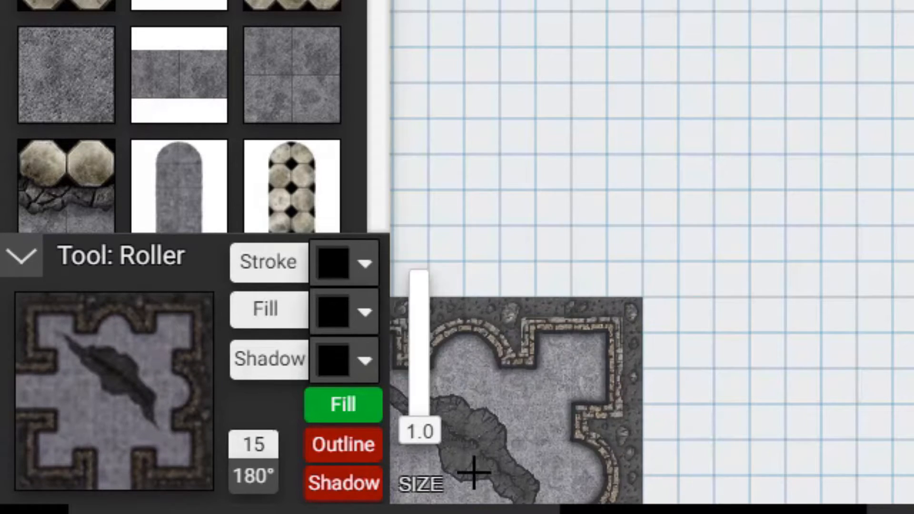
mouse_move(431, 429)
mouse_down()
mouse_move(445, 371)
mouse_move(466, 363)
mouse_move(467, 322)
mouse_move(419, 431)
mouse_up()
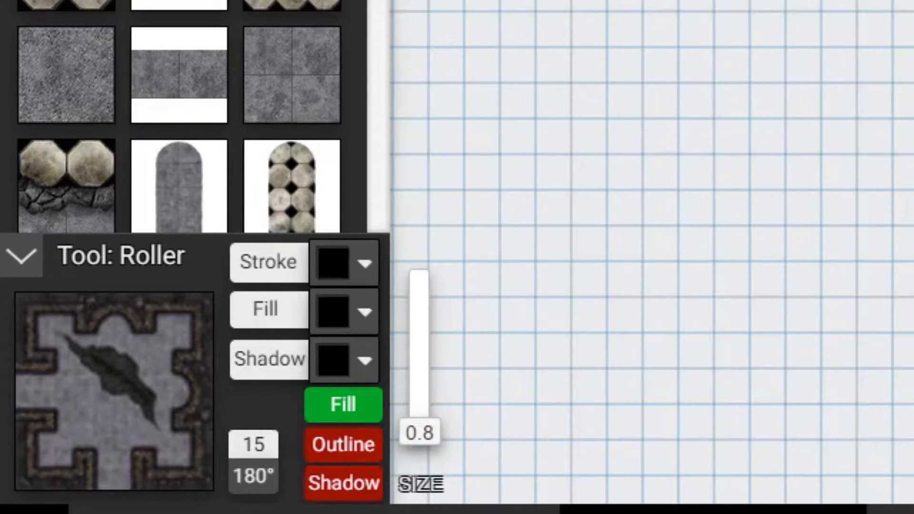
Step: Enable Outline and Shadow for the Brush and paint a wavy stroke above the logo with the octagonal floor tile
key(b)
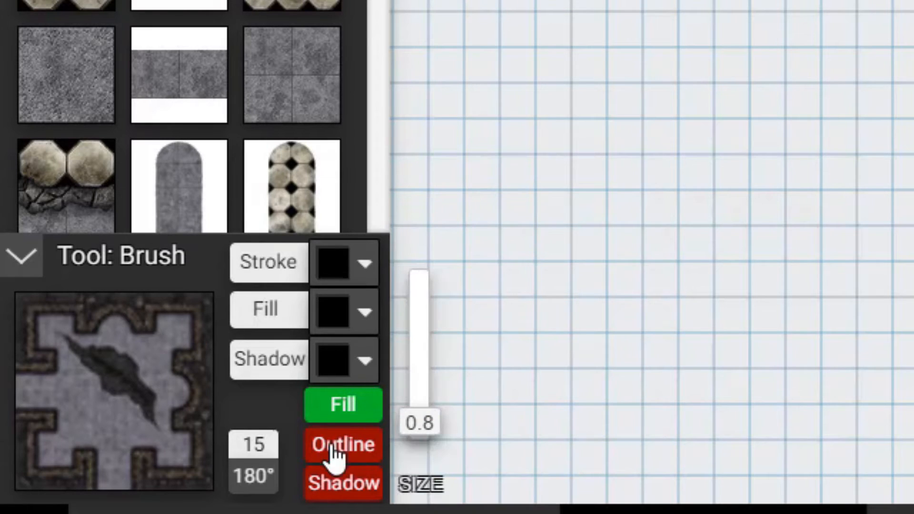
click(334, 451)
click(336, 488)
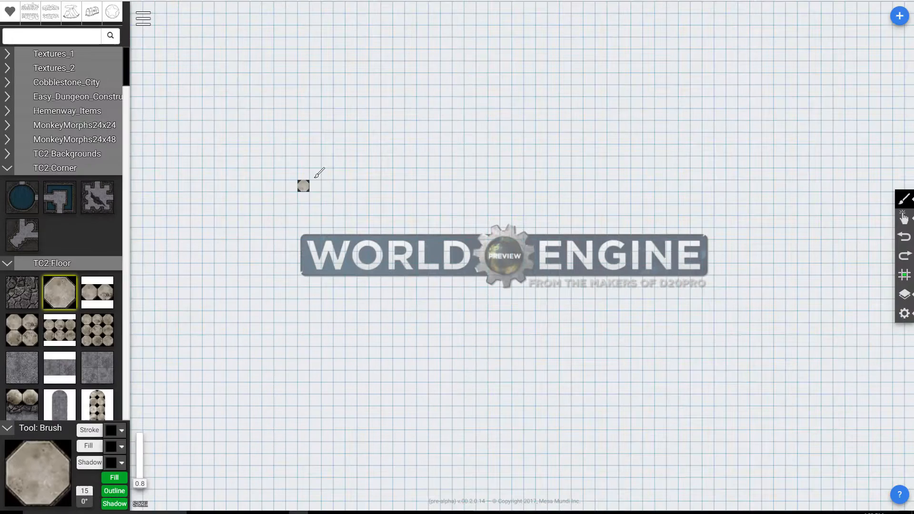
mouse_move(280, 269)
mouse_down()
mouse_move(376, 198)
mouse_move(596, 120)
mouse_up()
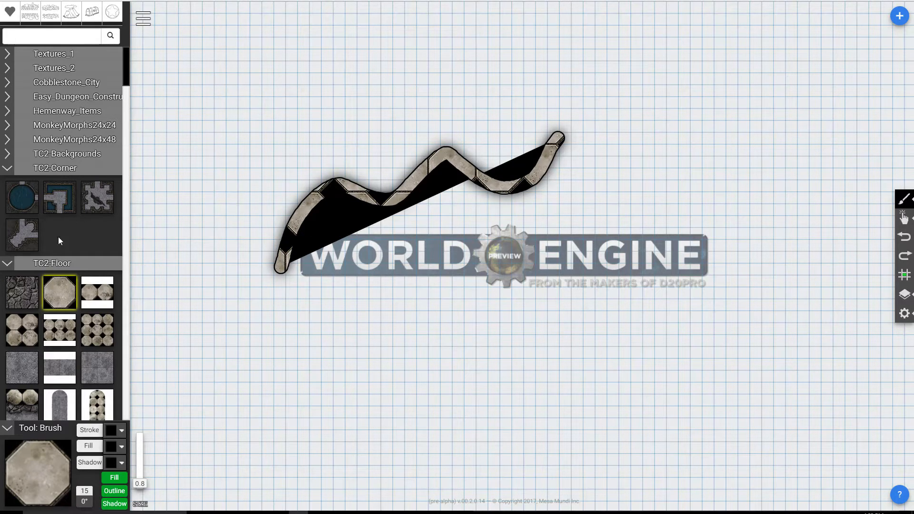
Step: Make gray stone the primary and octagonal floor the secondary tile, and paint a large four-sided room with a smaller adjoining one
click(17, 376)
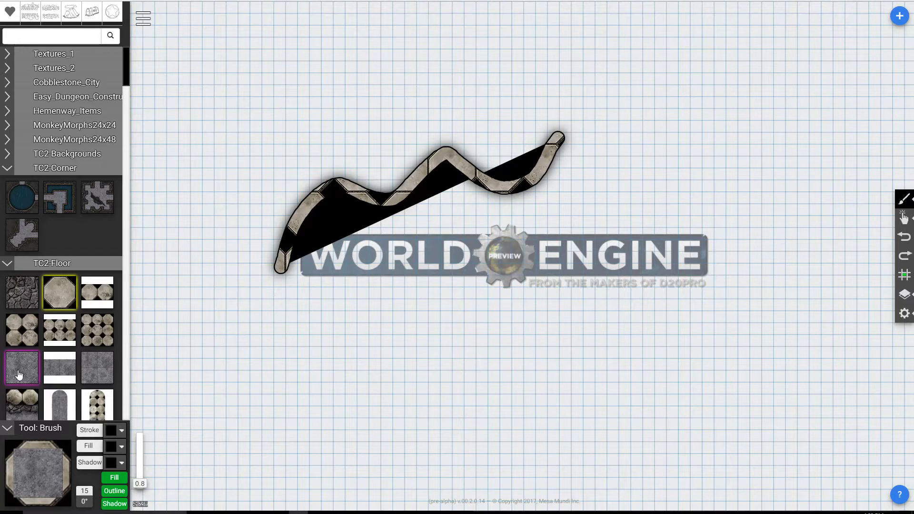
click(60, 292)
mouse_move(496, 375)
mouse_down()
mouse_move(497, 257)
mouse_move(694, 338)
mouse_move(601, 405)
mouse_move(483, 409)
mouse_up()
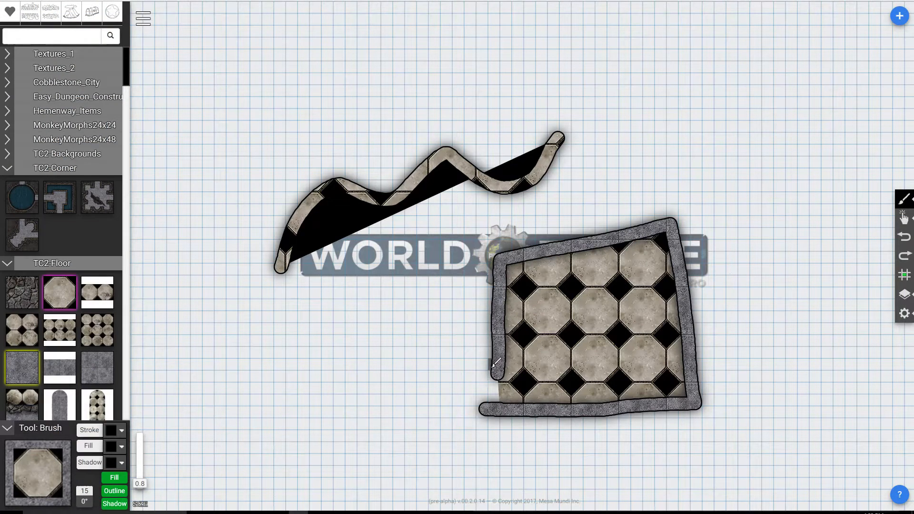
mouse_move(496, 370)
mouse_down()
mouse_move(379, 369)
mouse_move(388, 495)
mouse_move(507, 426)
mouse_move(504, 405)
mouse_up()
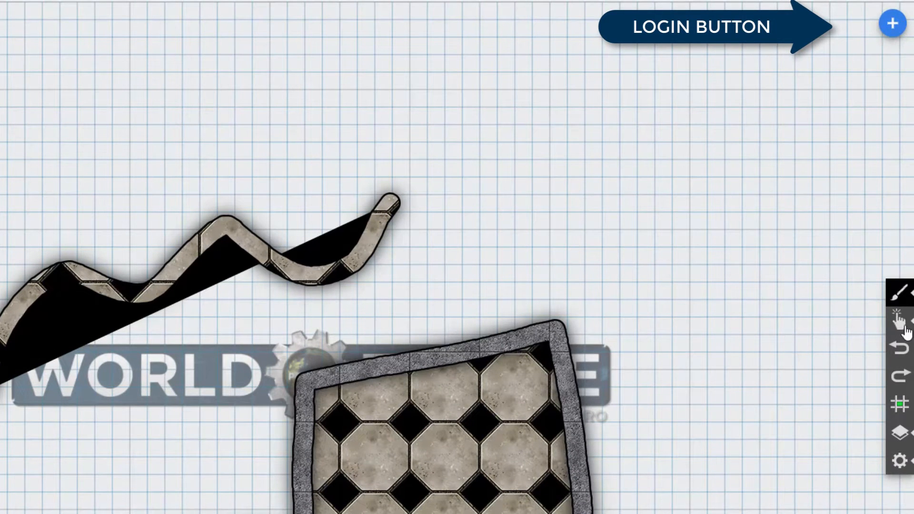
Step: Draw a closed ring of gray stone tiles above the large room with the Roller
click(902, 294)
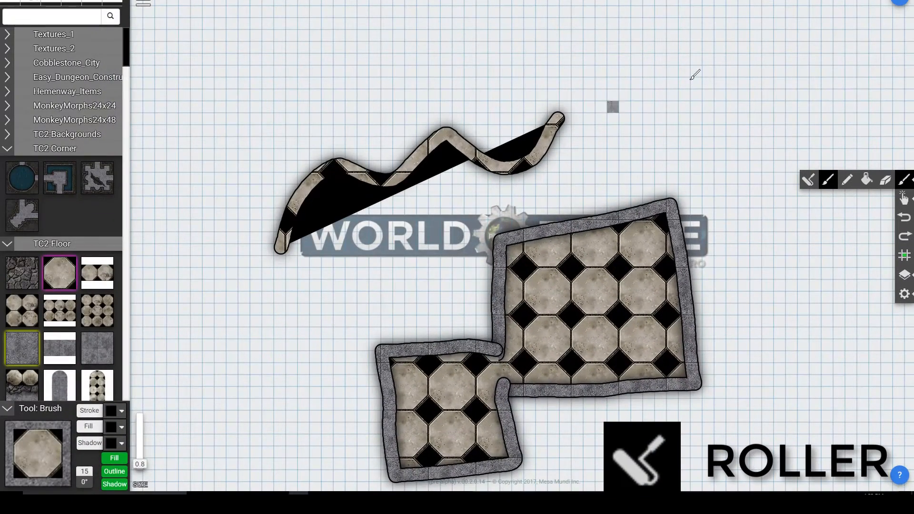
click(812, 178)
mouse_move(783, 96)
mouse_down()
mouse_move(674, 99)
mouse_move(732, 156)
mouse_move(793, 128)
mouse_move(784, 95)
mouse_up()
Step: Try to paint a short gray stone stroke beside the large room with the Brush
mouse_move(875, 190)
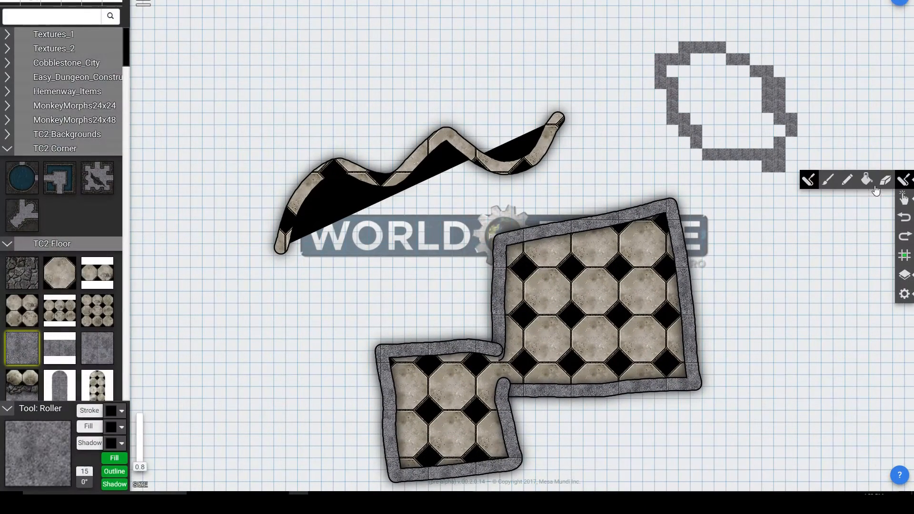
click(826, 181)
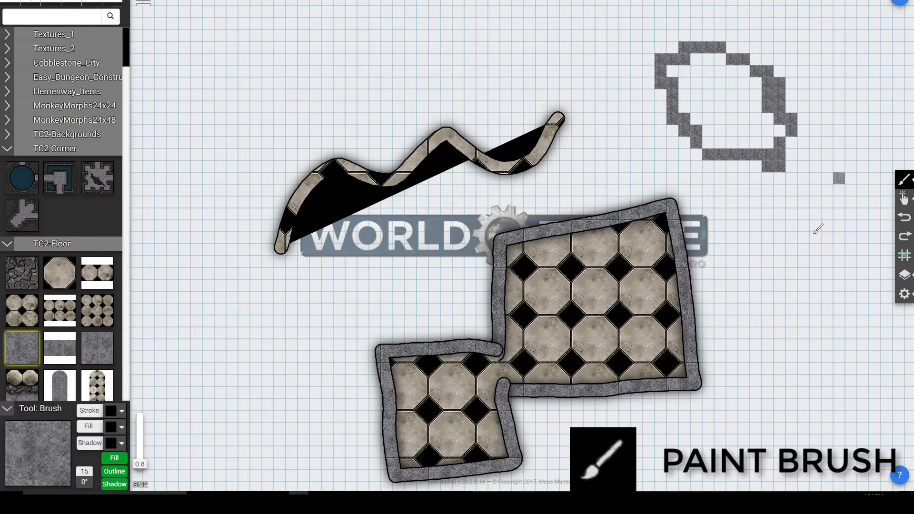
mouse_move(784, 236)
mouse_down()
mouse_move(763, 266)
mouse_move(690, 255)
mouse_move(845, 245)
mouse_up()
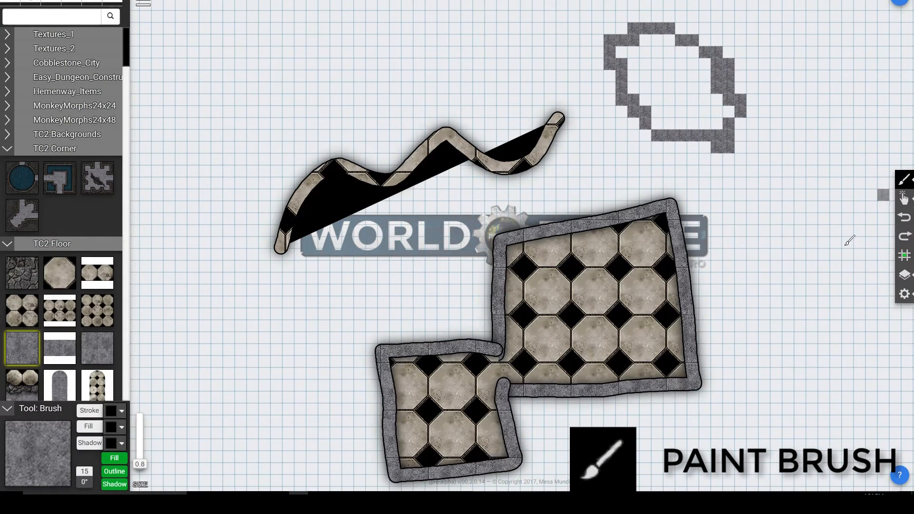
Step: Draw a black filled freehand line above the wavy stroke with the Pencil
mouse_move(891, 183)
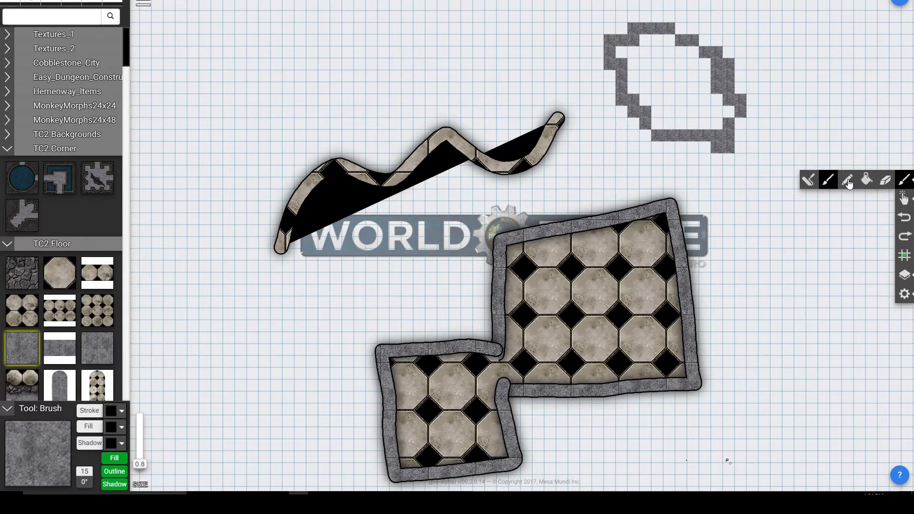
click(845, 185)
drag(264, 170, 522, 69)
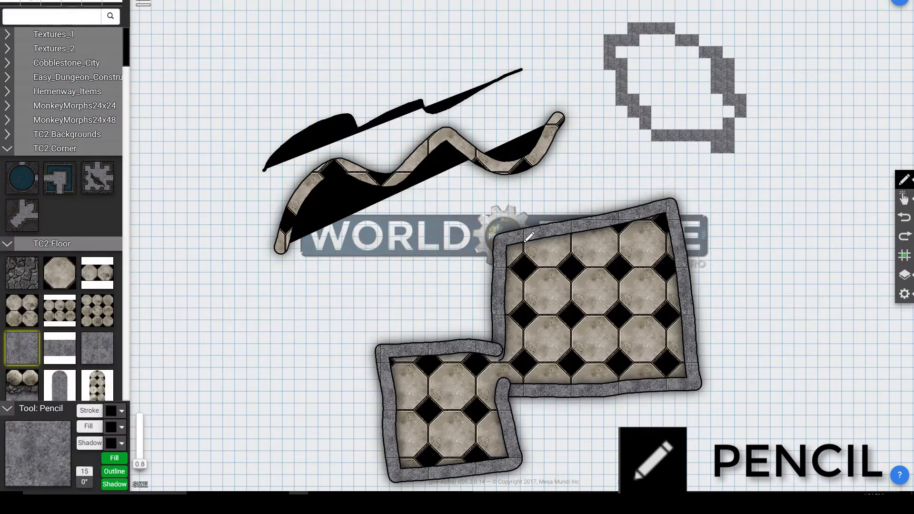
Step: Fill the interior of the gray stone ring with the octagonal floor tile using the Fill tool
click(907, 185)
drag(725, 180, 771, 174)
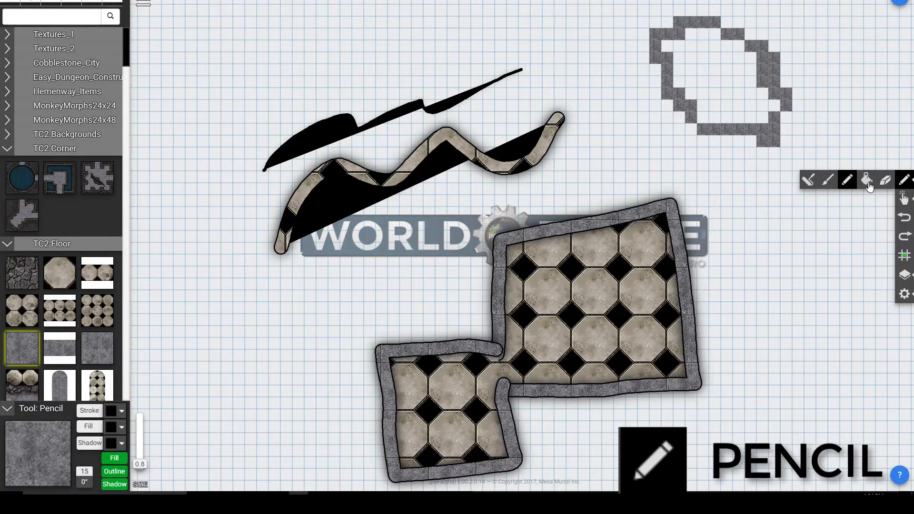
click(867, 181)
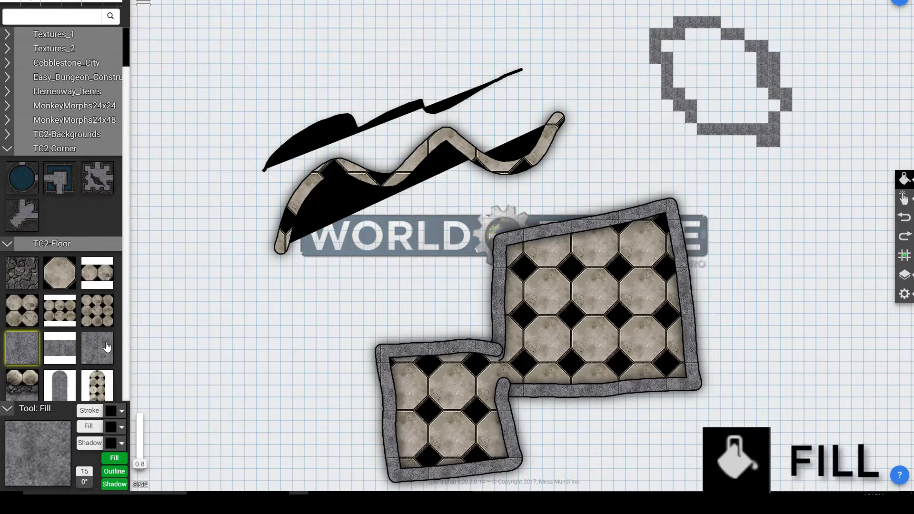
click(62, 272)
click(735, 75)
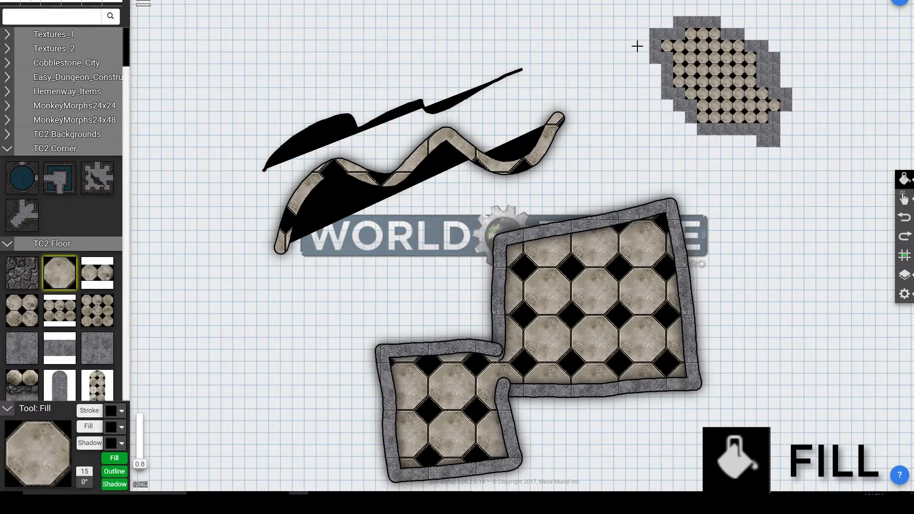
drag(758, 108, 769, 136)
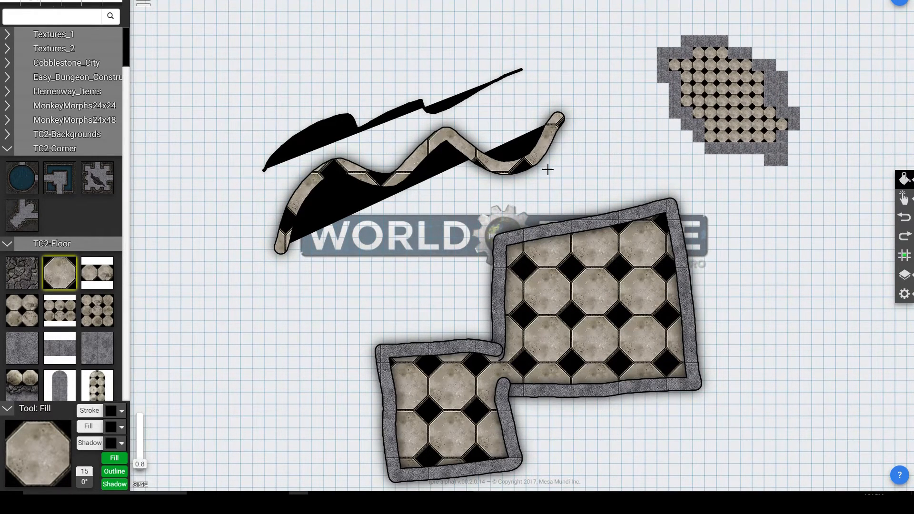
click(758, 248)
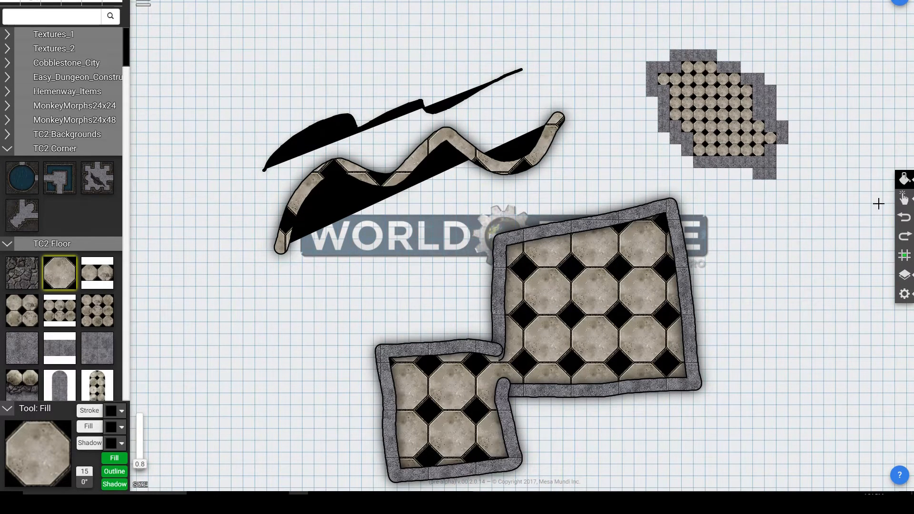
Step: Erase parts of the filled stone ring's floor and border with freehand Eraser strokes
click(903, 180)
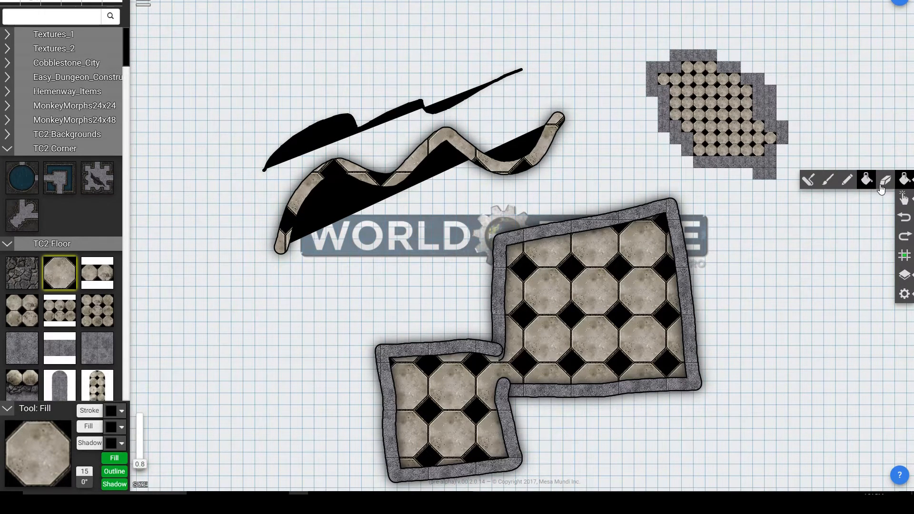
click(886, 182)
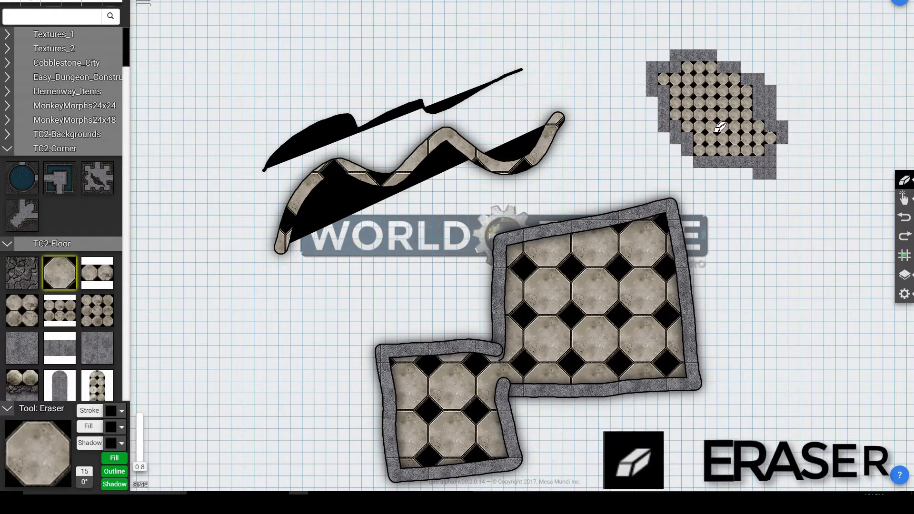
mouse_move(714, 126)
mouse_down()
mouse_move(734, 75)
mouse_move(719, 149)
mouse_move(755, 138)
mouse_move(742, 101)
mouse_move(690, 72)
mouse_move(728, 109)
mouse_move(747, 161)
mouse_move(804, 135)
mouse_up()
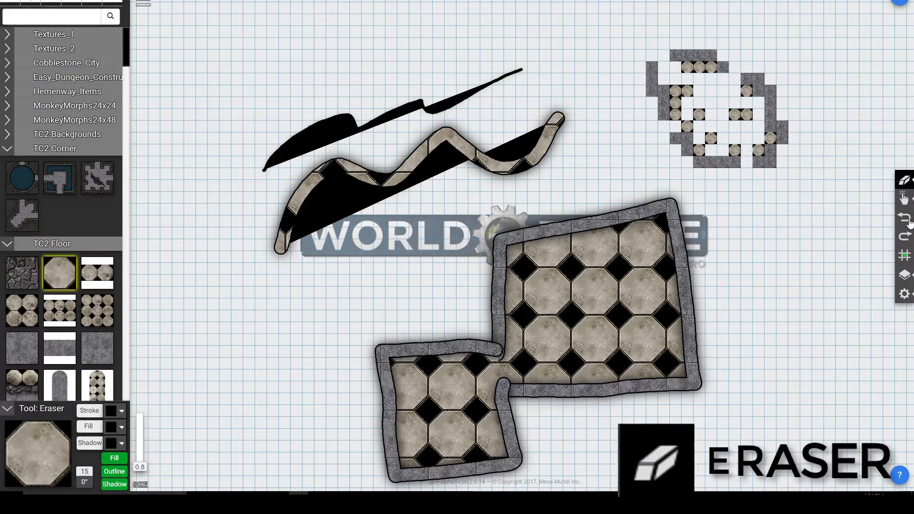
Step: Switch to the Selector and try to box-select the partly erased stone ring
click(907, 199)
click(846, 199)
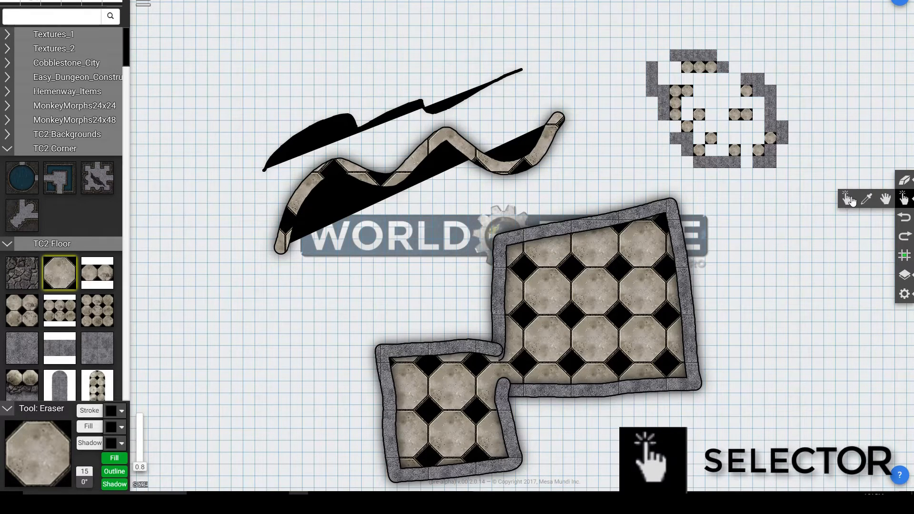
drag(623, 31, 821, 188)
click(841, 197)
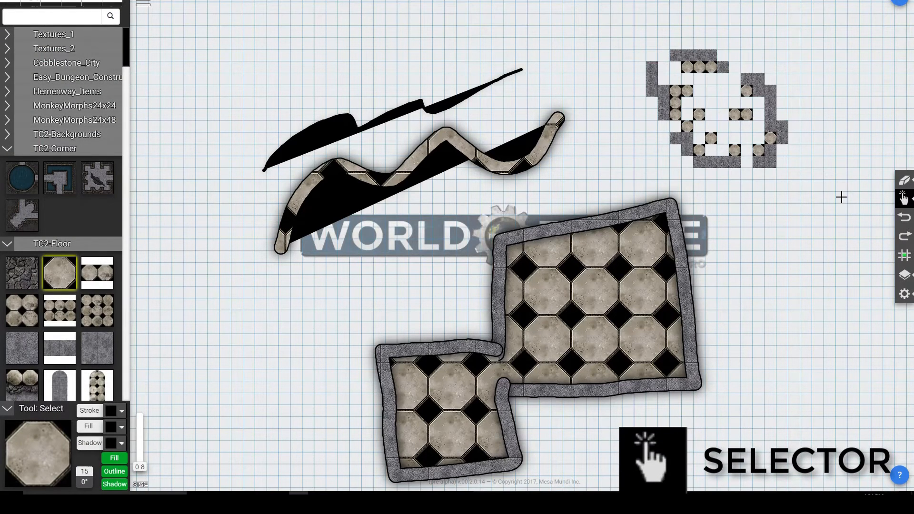
Step: Switch to the Eyedropper and try to sample the gray stone tile from the ring's border
click(905, 199)
click(863, 199)
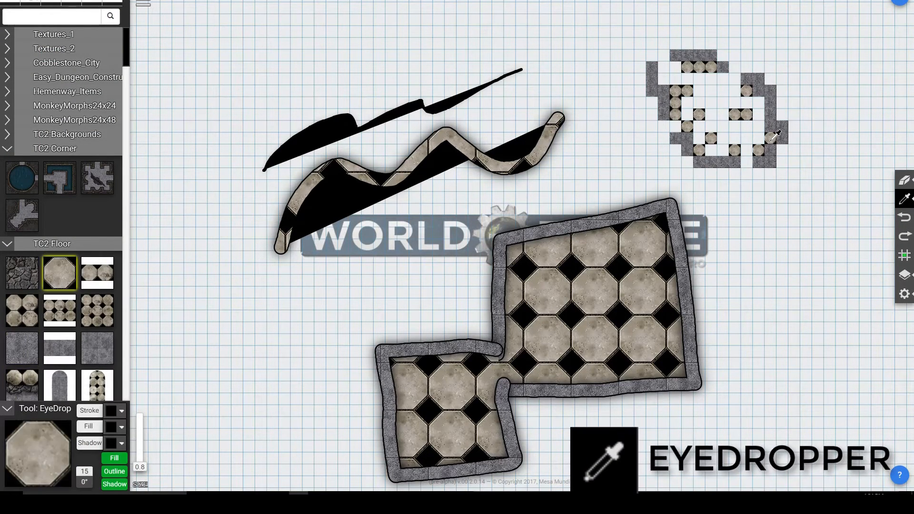
click(706, 54)
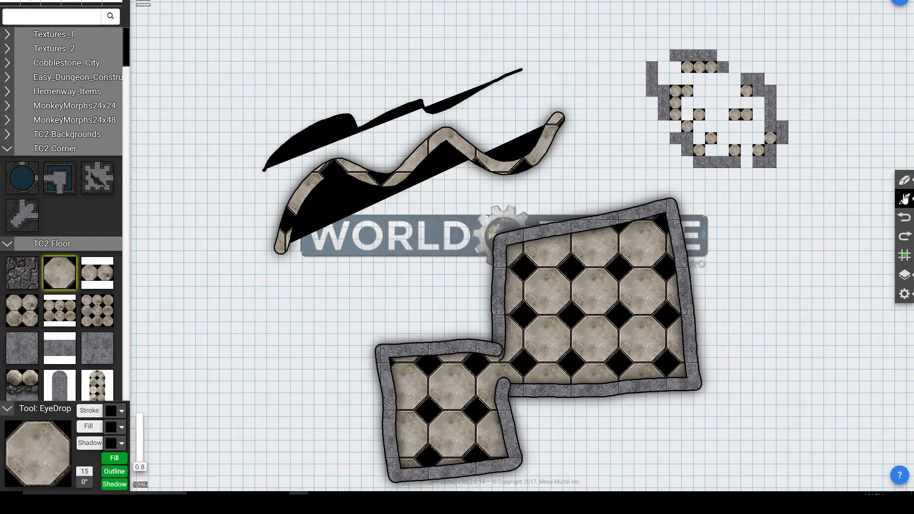
Step: Pan the map down and back up with the Hand tool, and return to the Selector
click(904, 200)
click(884, 200)
drag(805, 131, 577, 249)
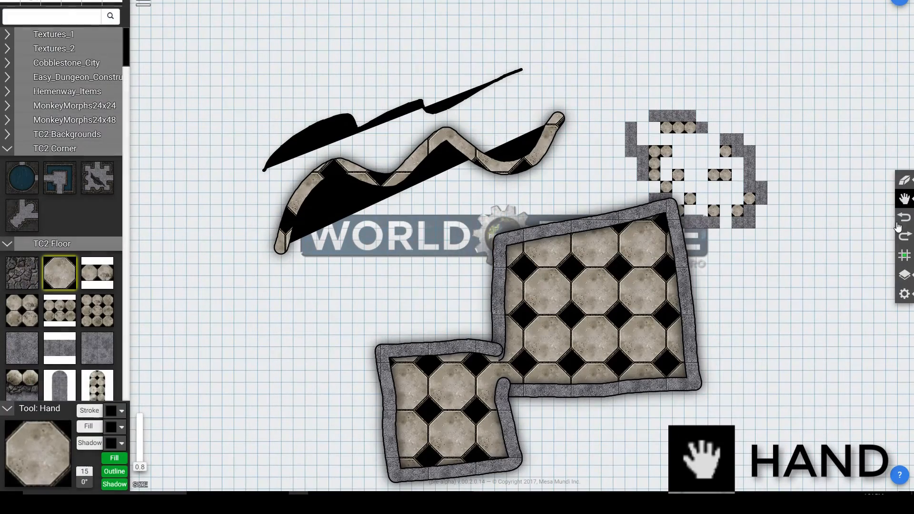
click(905, 204)
click(847, 201)
drag(728, 187, 773, 126)
mouse_move(725, 209)
mouse_down()
mouse_move(833, 195)
mouse_move(724, 198)
mouse_move(708, 216)
mouse_up()
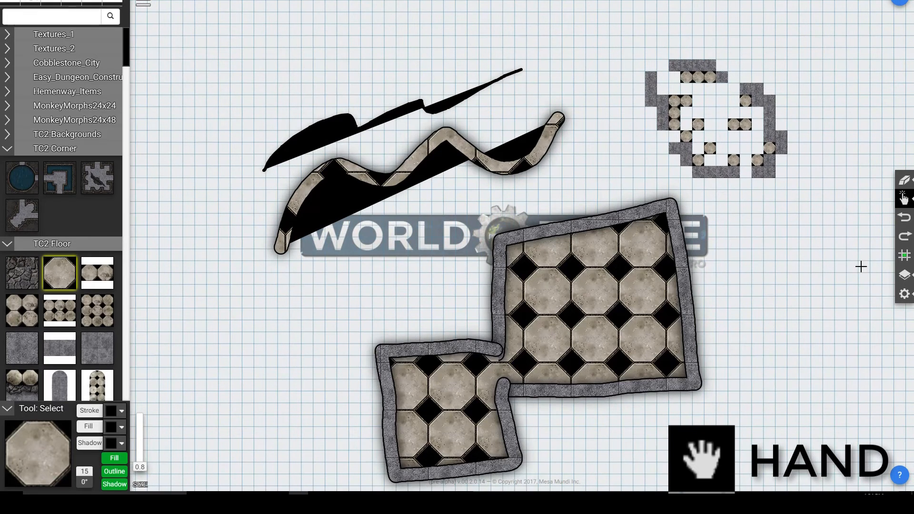
Step: Undo the Eraser strokes made on the filled stone ring, and try out Redo
key(ctrl+z)
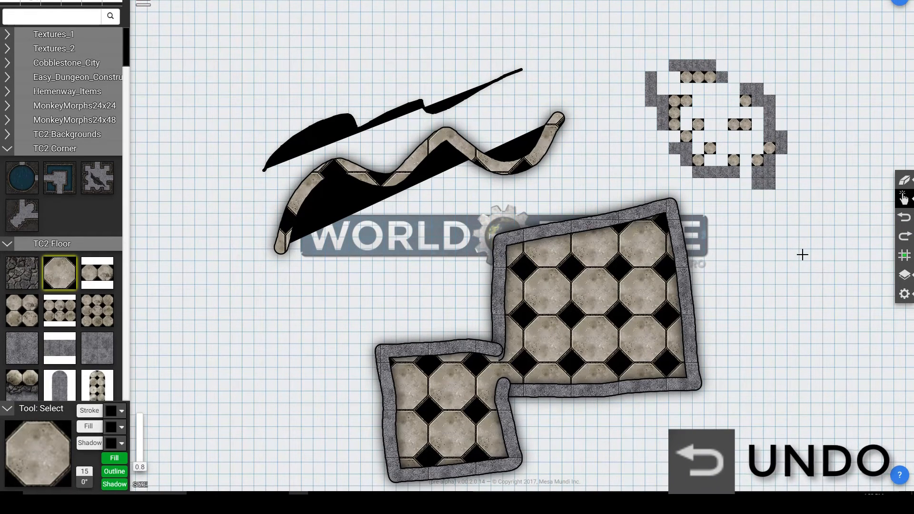
key(ctrl+z)
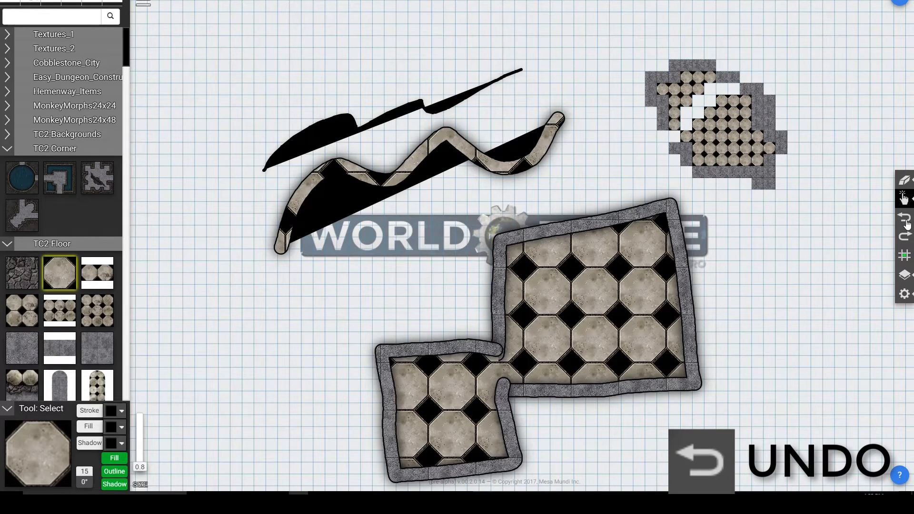
click(906, 223)
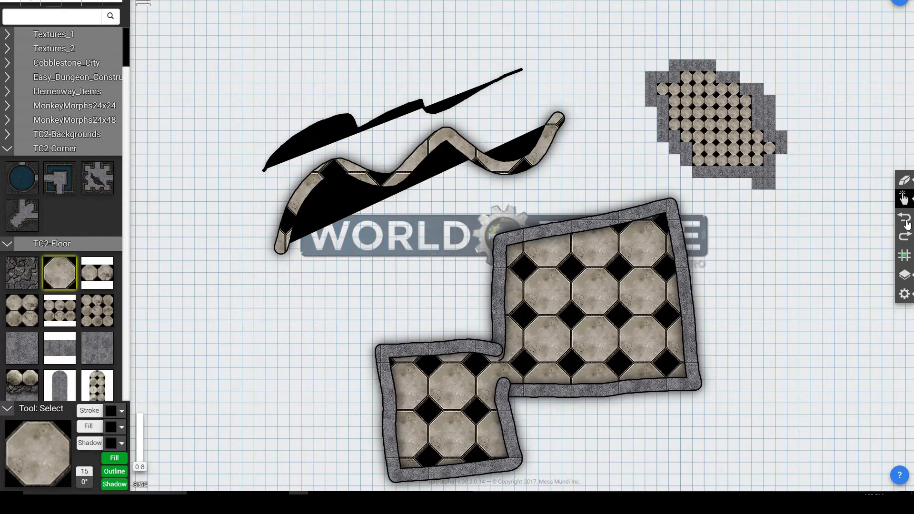
click(905, 238)
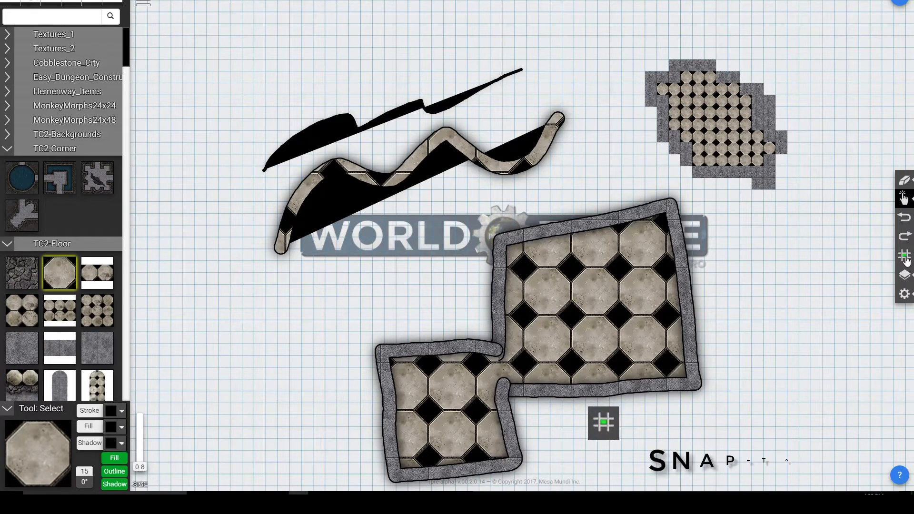
Step: Turn off snap-to-grid and paint octagonal floor tiles off the grid with the Roller beside and over the stone ring
click(904, 180)
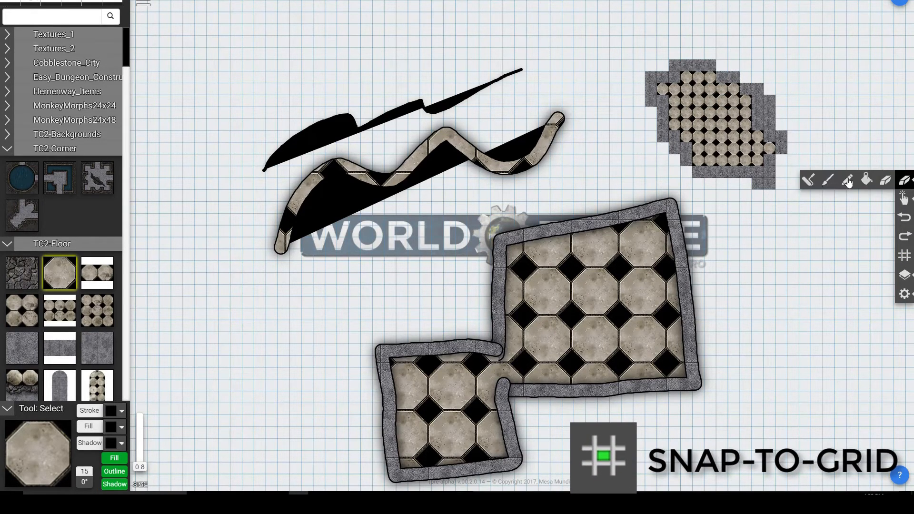
click(803, 181)
scroll(615, 61, down, 3)
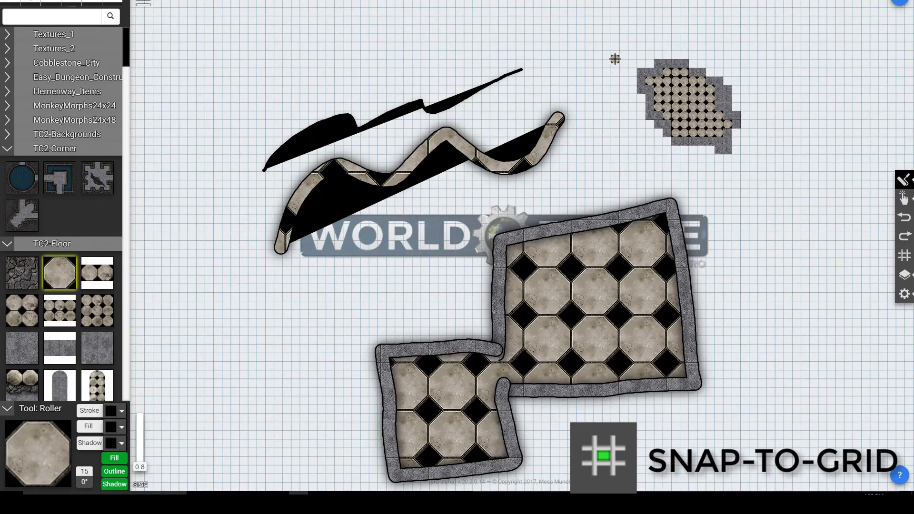
scroll(616, 60, up, 12)
mouse_move(627, 49)
mouse_down()
mouse_move(757, 95)
mouse_move(657, 76)
mouse_move(685, 209)
mouse_move(820, 173)
mouse_up()
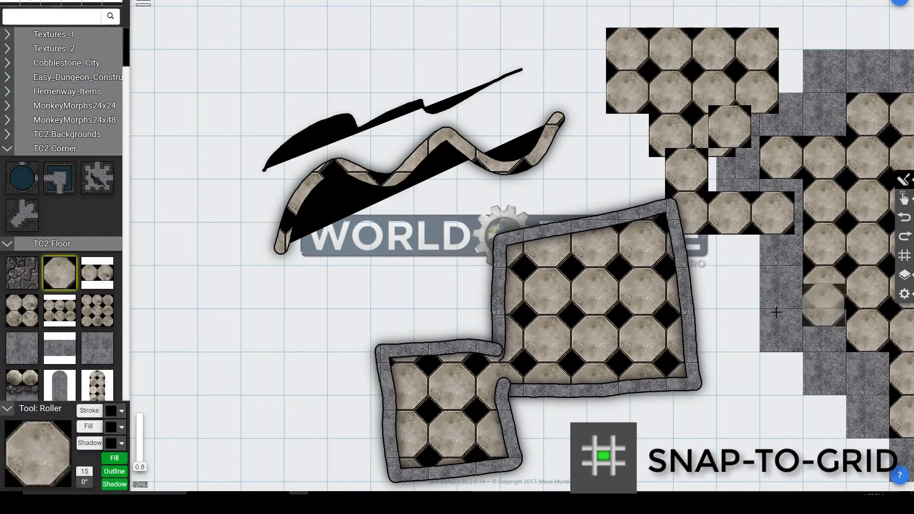
mouse_move(749, 140)
mouse_down()
mouse_move(735, 176)
mouse_move(795, 141)
mouse_up()
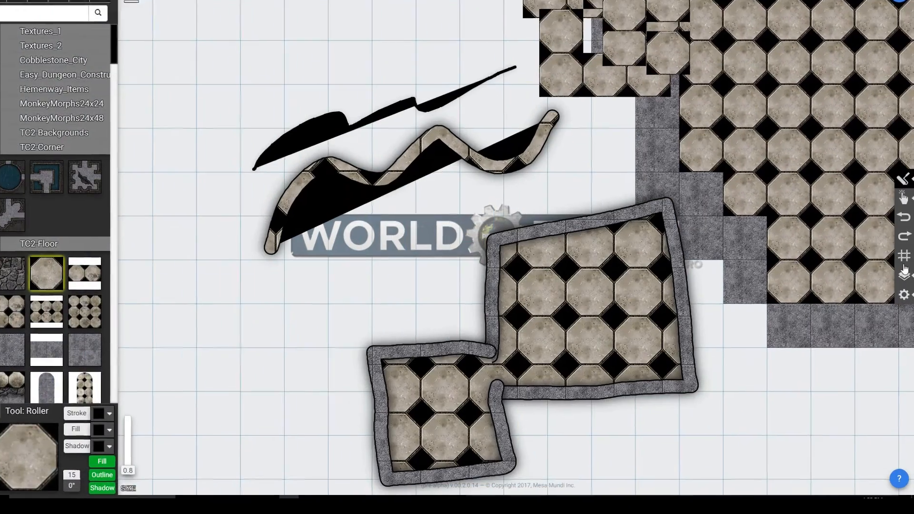
Step: Add a new layer and rename it "Layer 2"
click(903, 278)
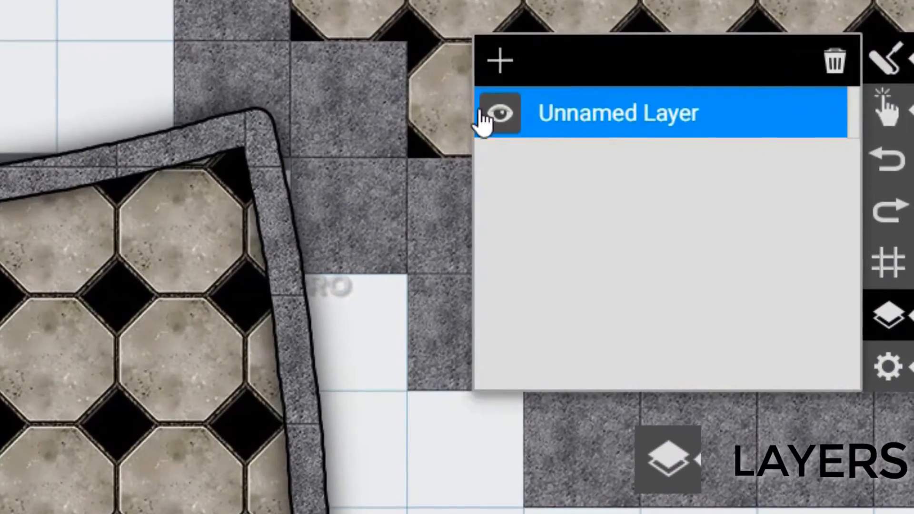
click(598, 105)
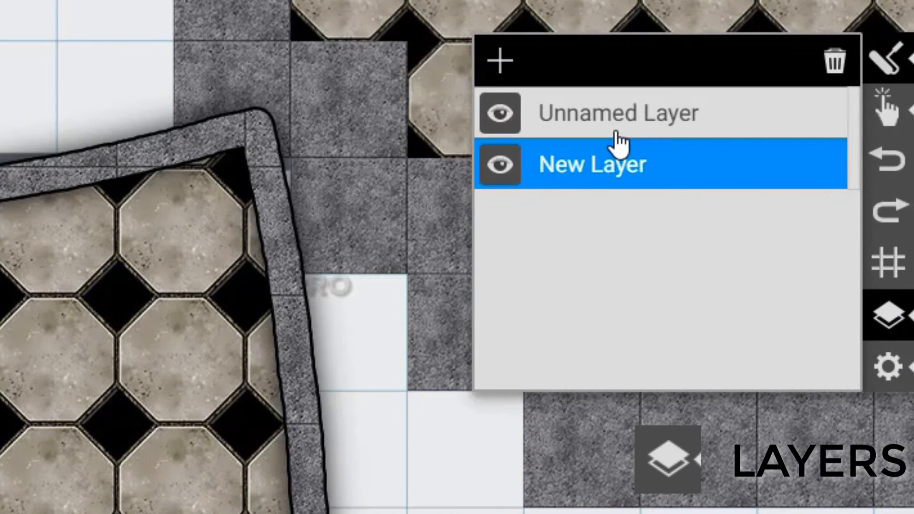
double_click(601, 177)
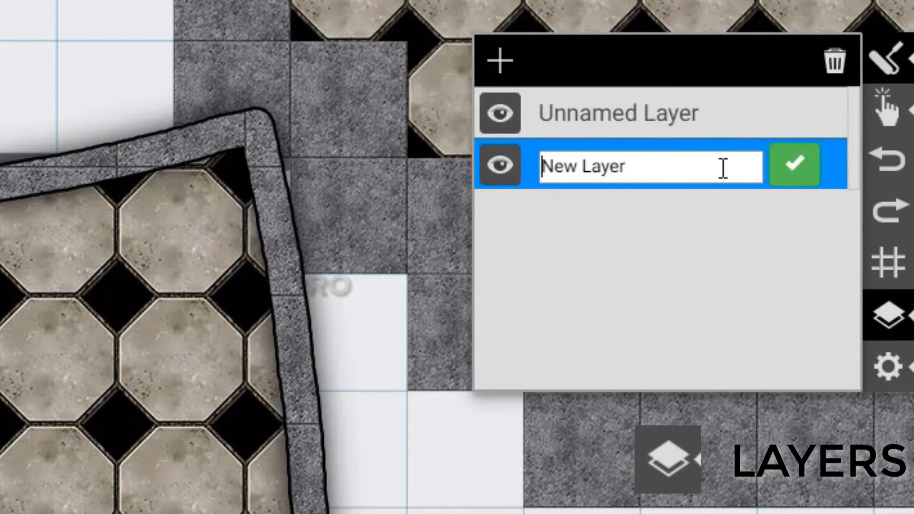
drag(722, 168, 191, 143)
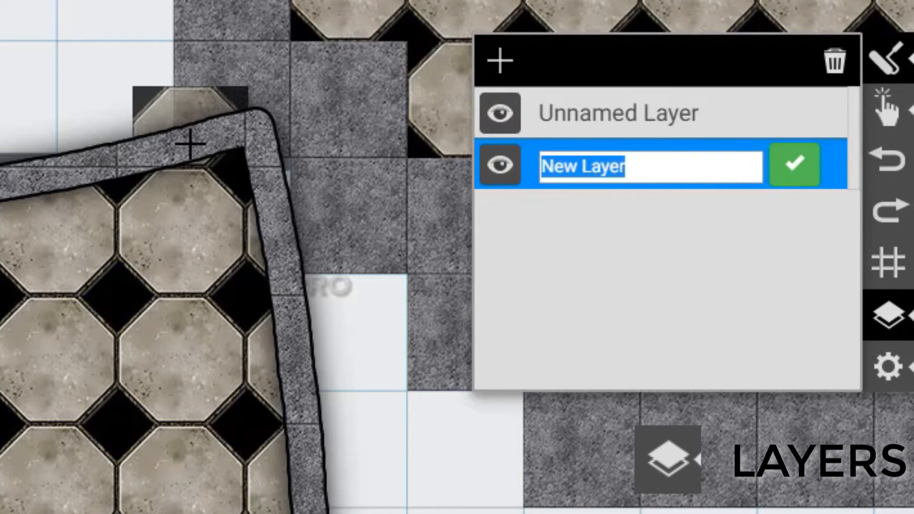
key(BackSpace)
text(Layer 2)
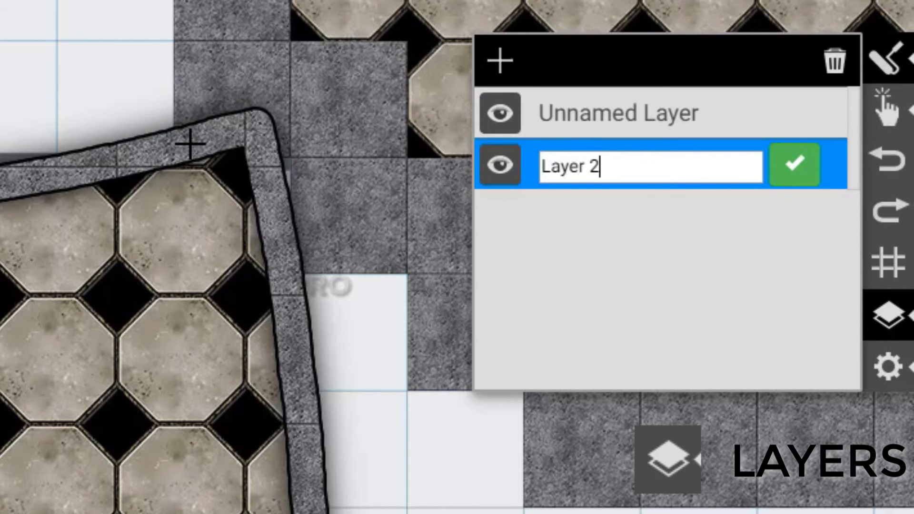
click(774, 184)
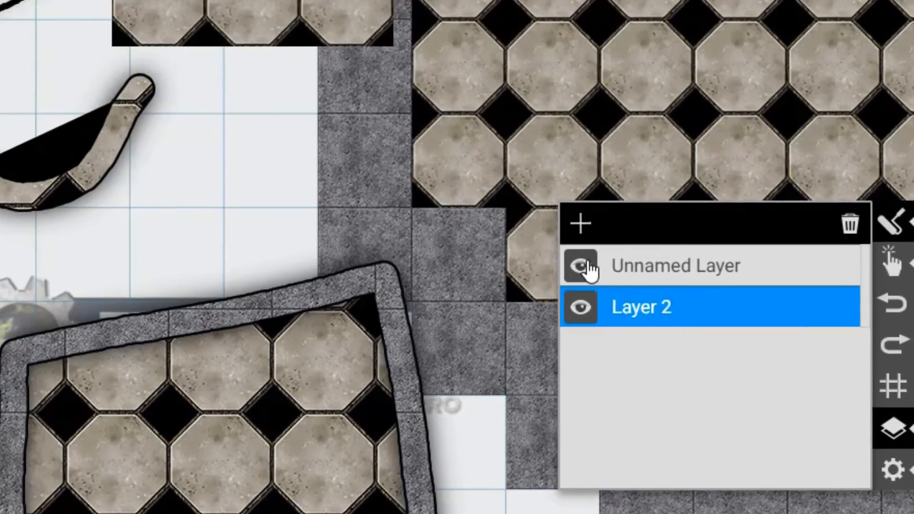
Step: Toggle the Unnamed Layer's visibility off and on, and paint octagonal floor tiles on Layer 2 with the Roller
click(500, 119)
click(496, 122)
click(568, 167)
mouse_move(281, 267)
mouse_down()
mouse_move(809, 405)
mouse_move(691, 323)
mouse_move(772, 143)
mouse_up()
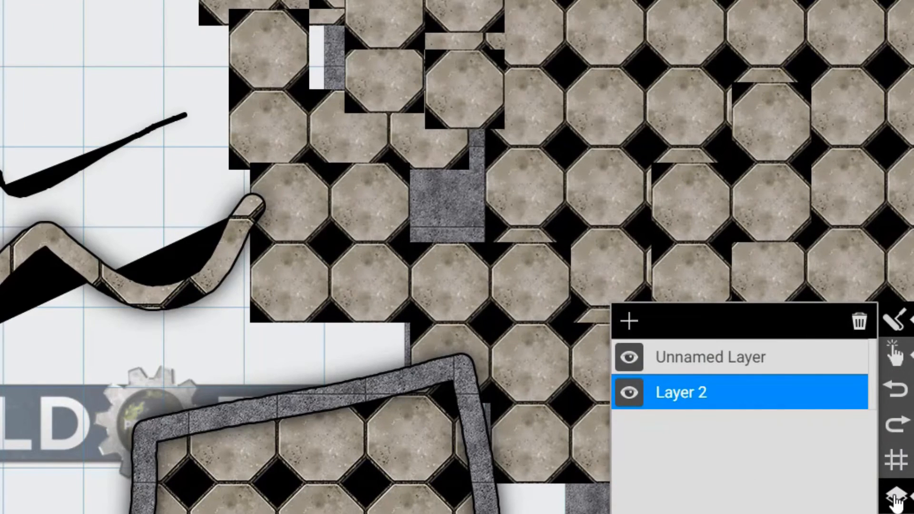
Step: Hide and reshow each of the two layers in turn, and delete Layer 2
click(631, 361)
click(628, 362)
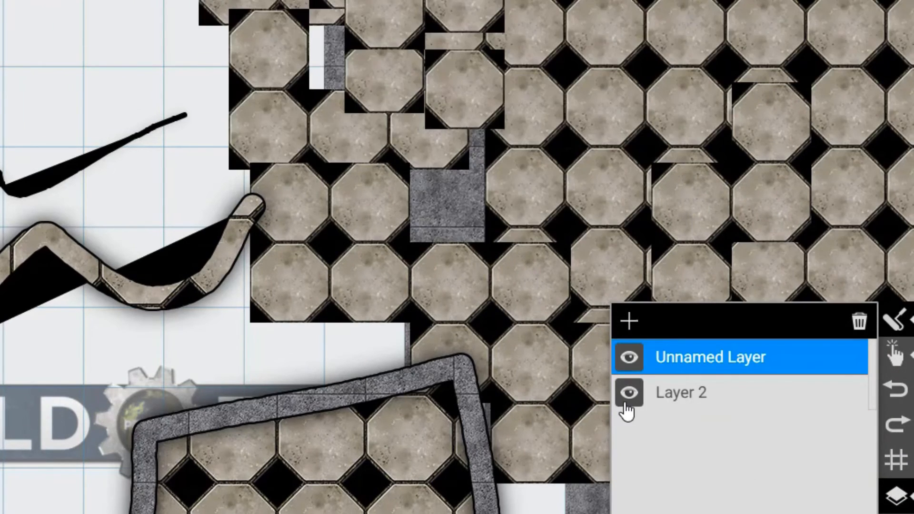
click(628, 394)
click(628, 394)
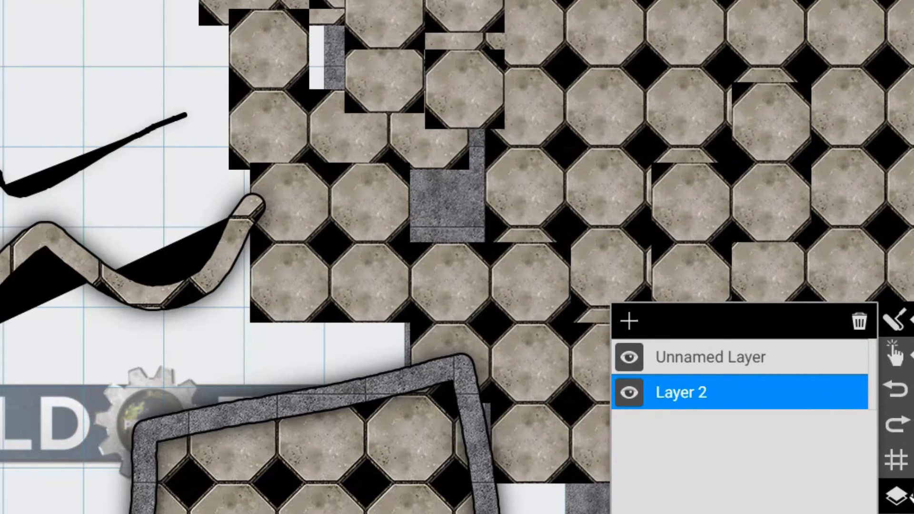
click(855, 324)
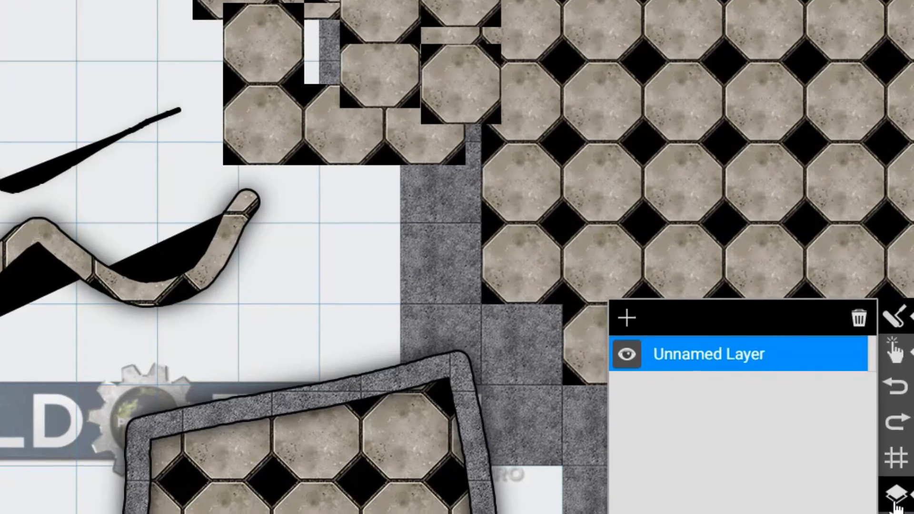
Step: Start a new canvas, discarding the unsaved changes, and show the file options again
click(899, 428)
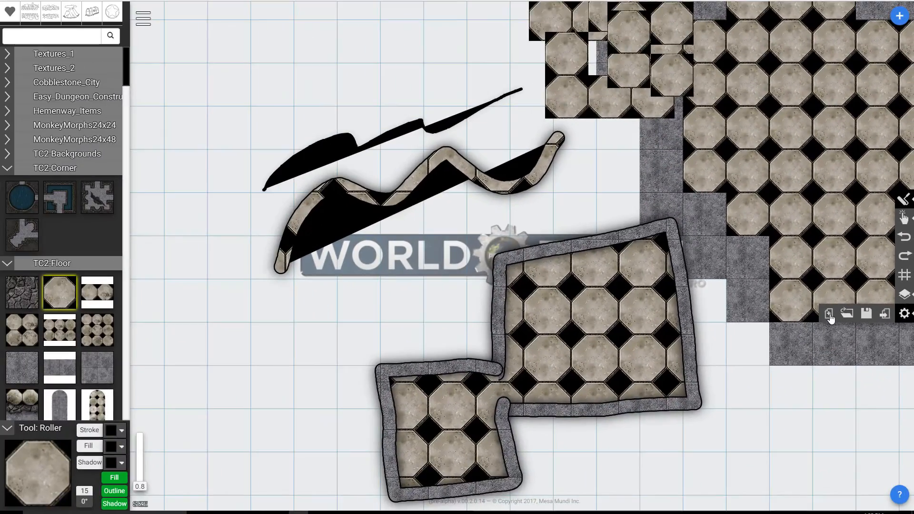
click(665, 347)
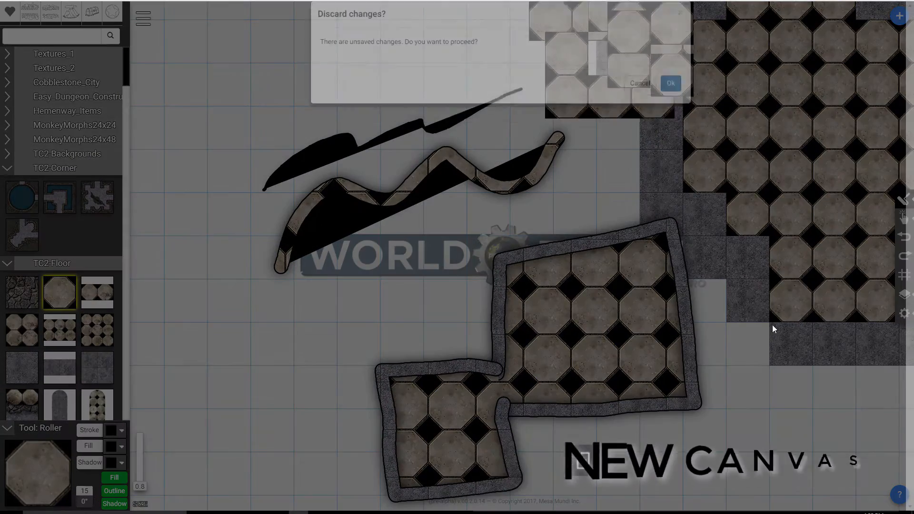
click(671, 98)
click(905, 314)
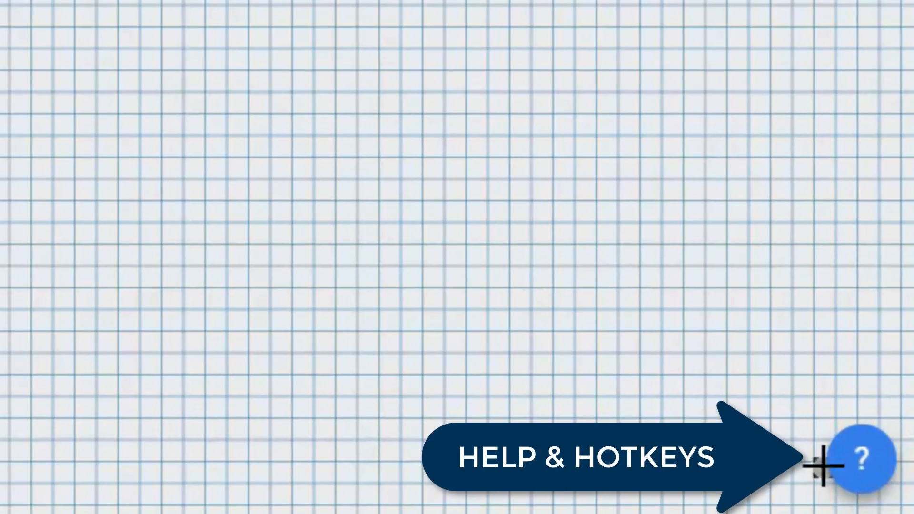
Step: Review the usage and keyboard shortcuts help, and open the preview feedback page linked from it
click(865, 463)
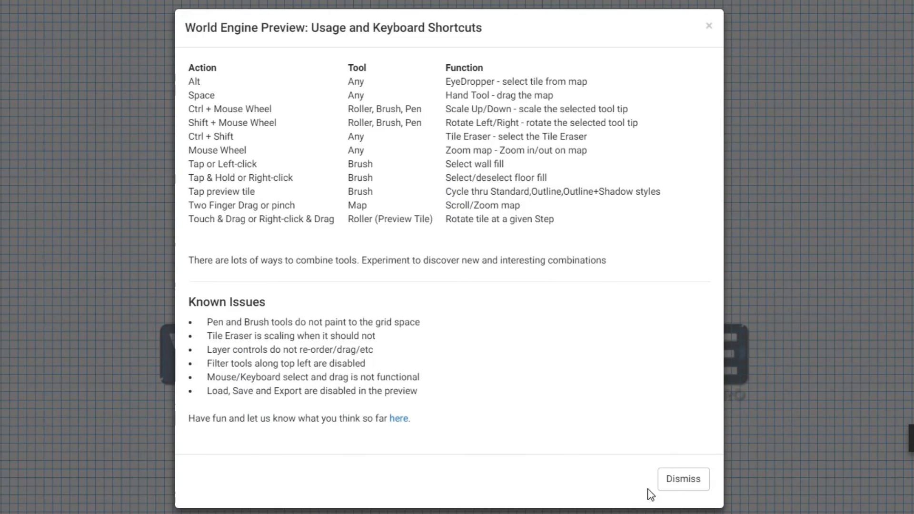
click(681, 486)
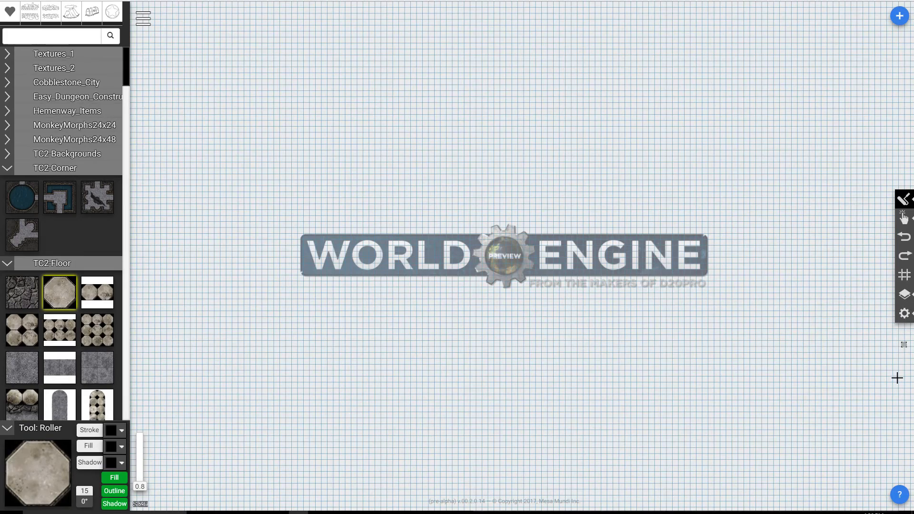
click(899, 496)
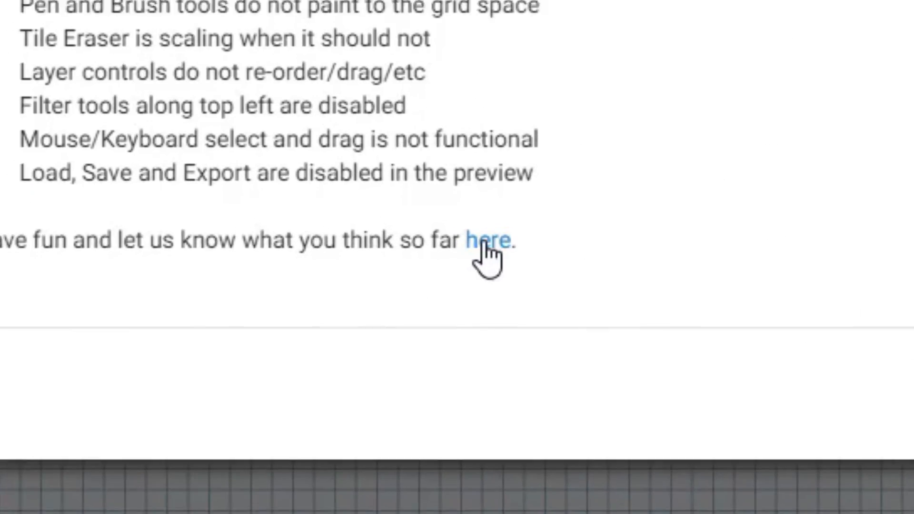
click(487, 239)
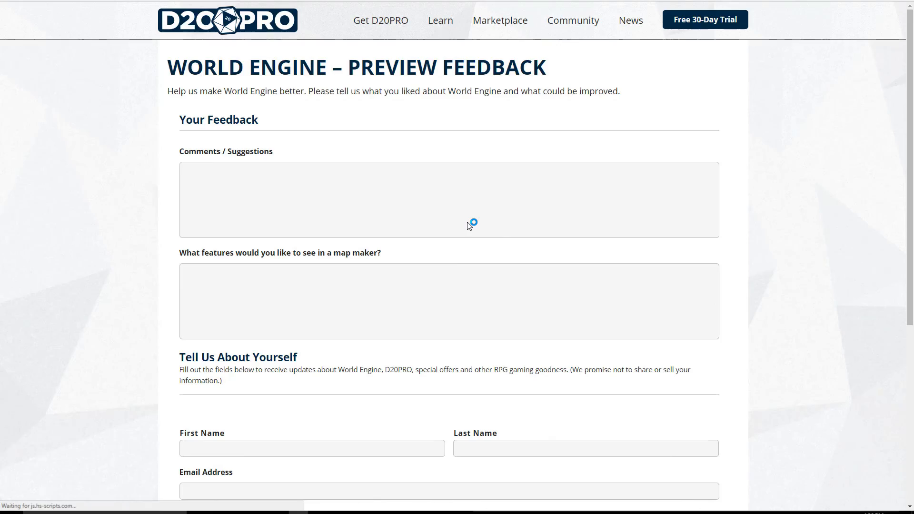